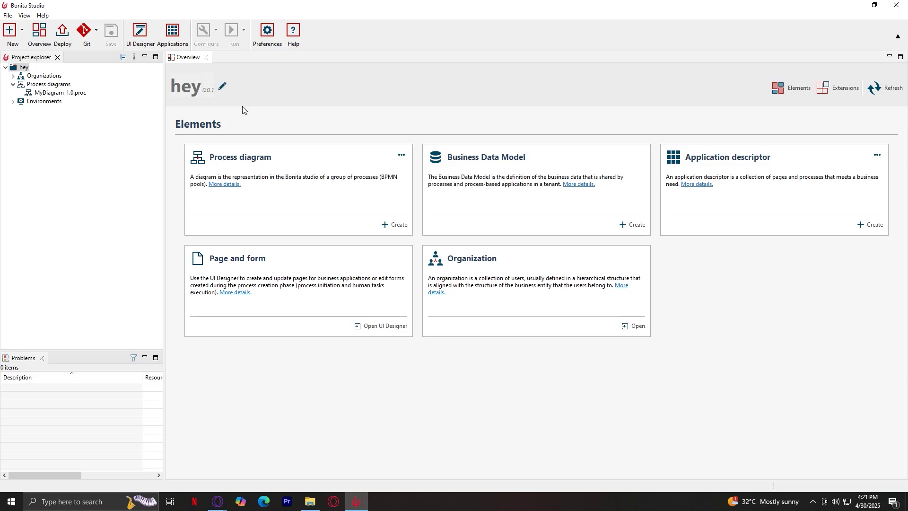
- Create a new project named "hello", keeping version 0.0.1, group ID com.company and target runtime version 10.2.0
click(9, 16)
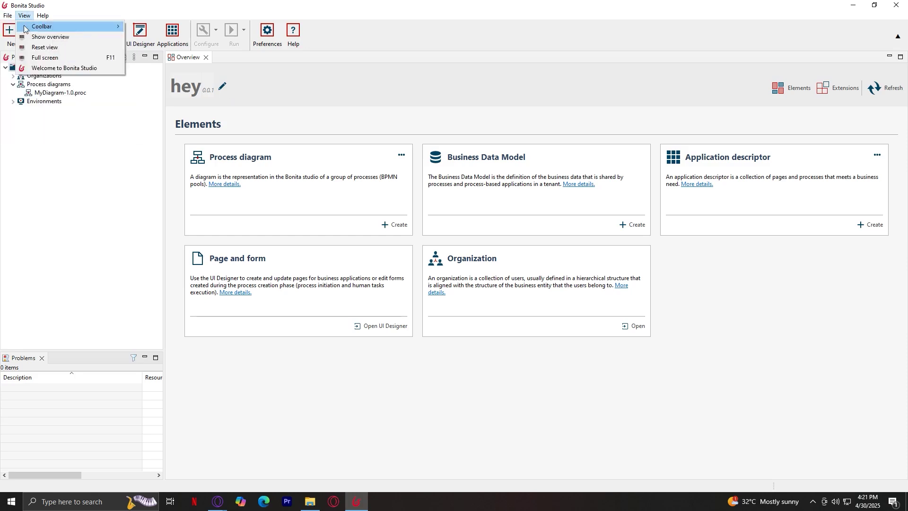
click(14, 27)
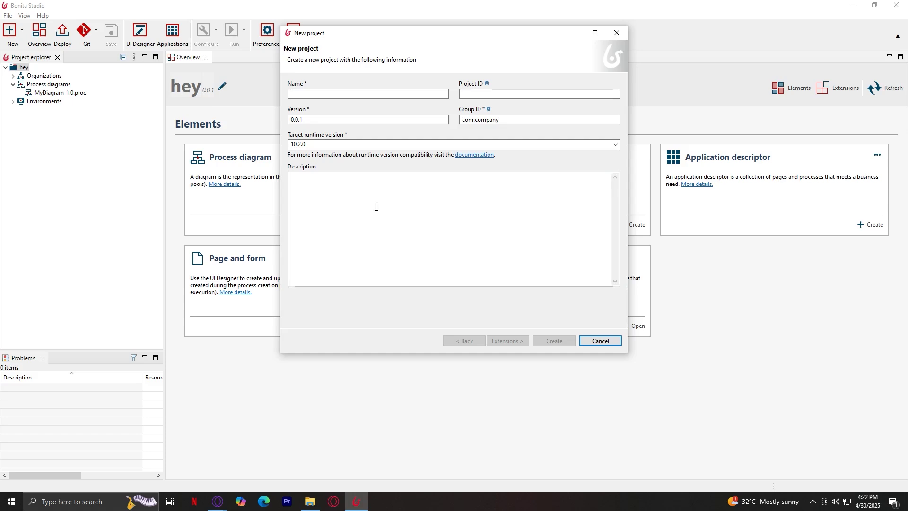
click(343, 94)
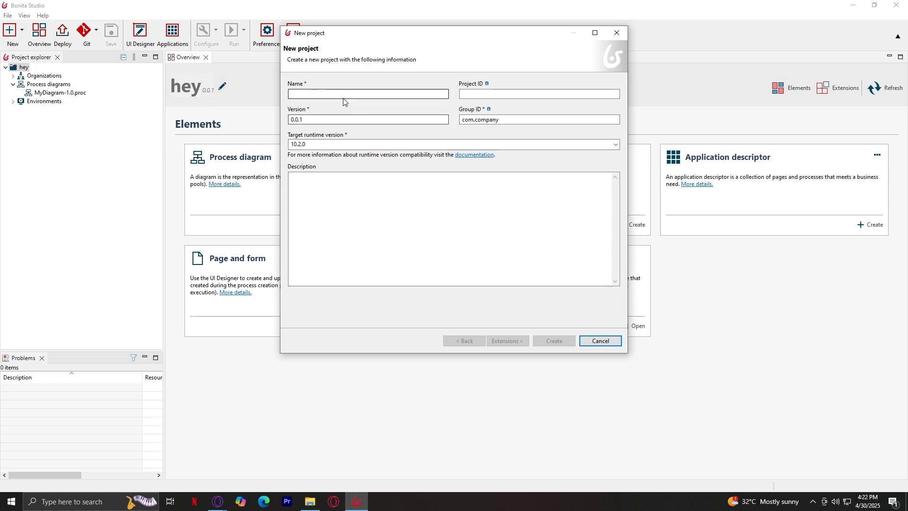
text(hello)
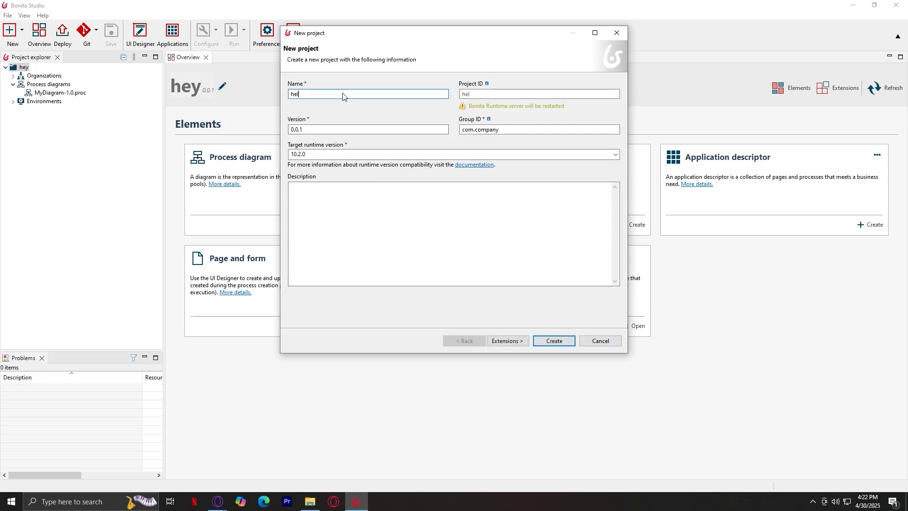
click(488, 93)
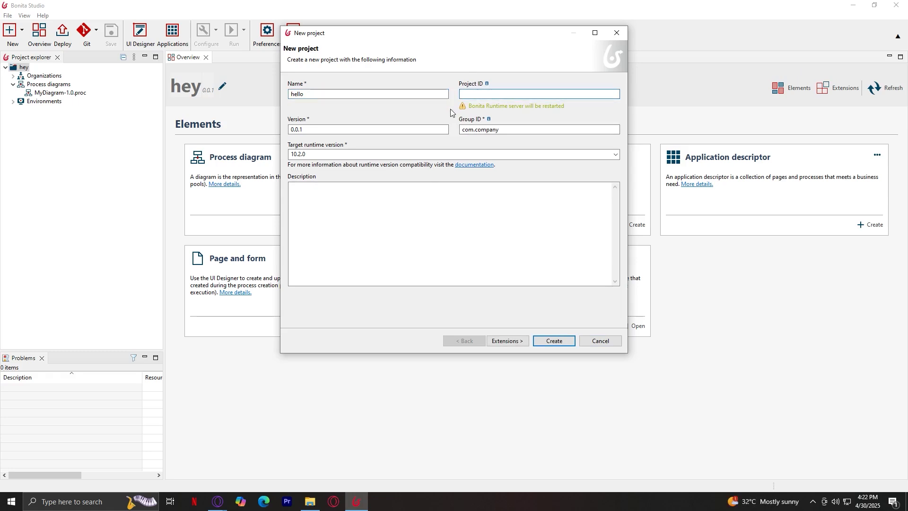
click(426, 93)
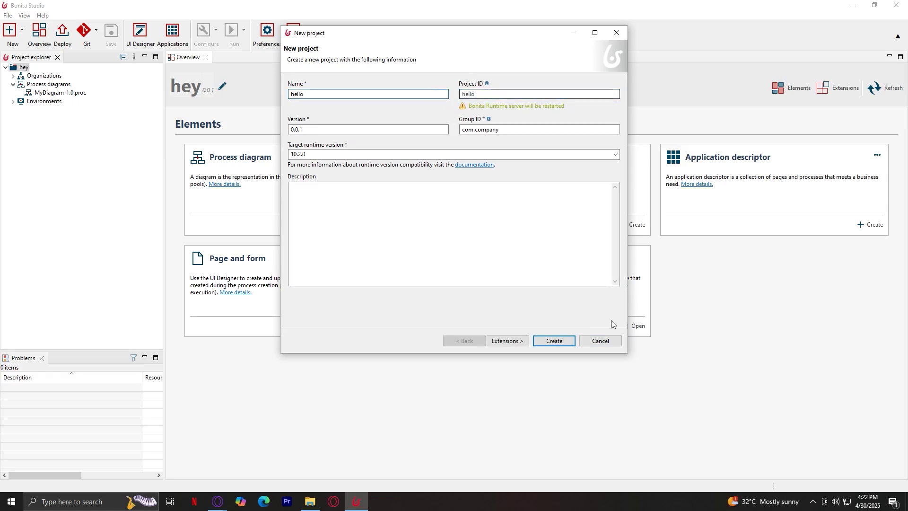
click(554, 341)
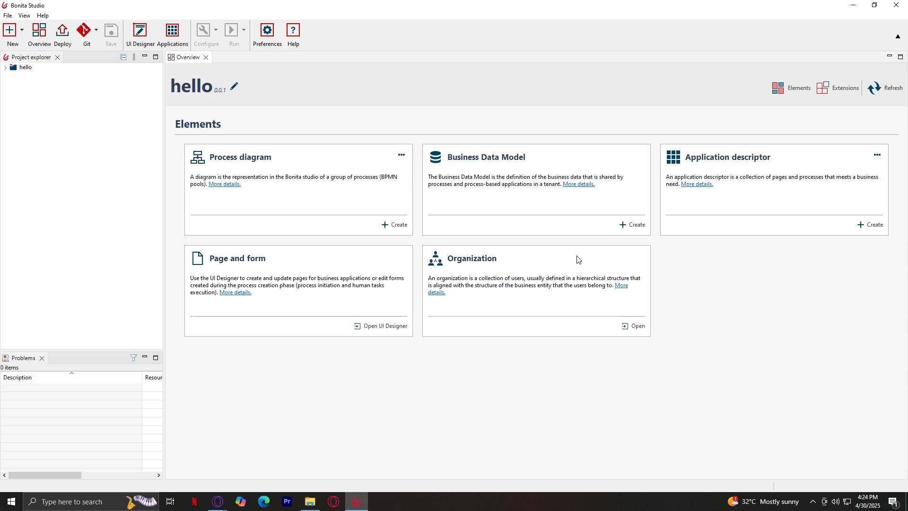
- Create a new process diagram in the hello project
click(241, 160)
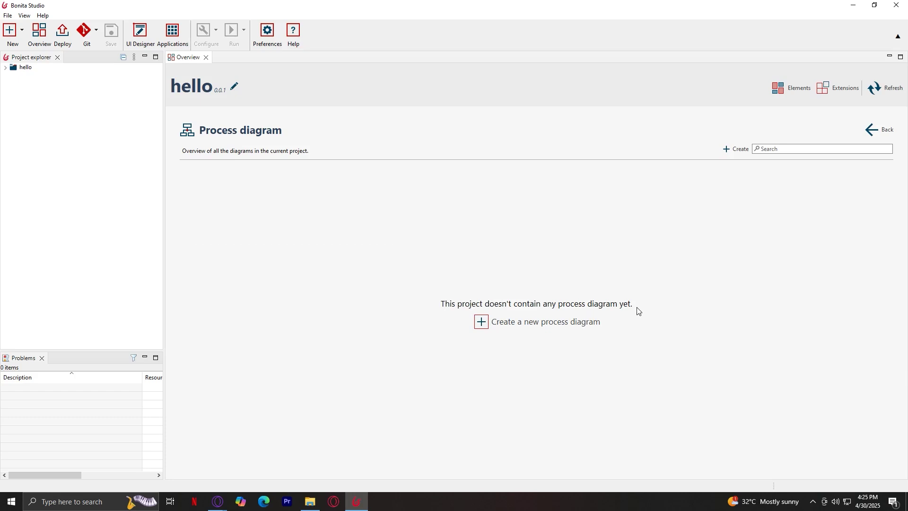
click(525, 326)
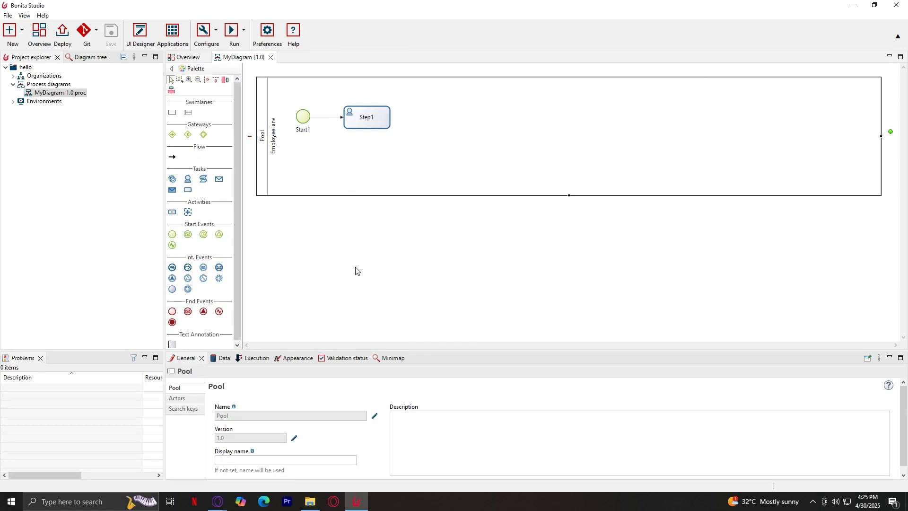
right_click(44, 85)
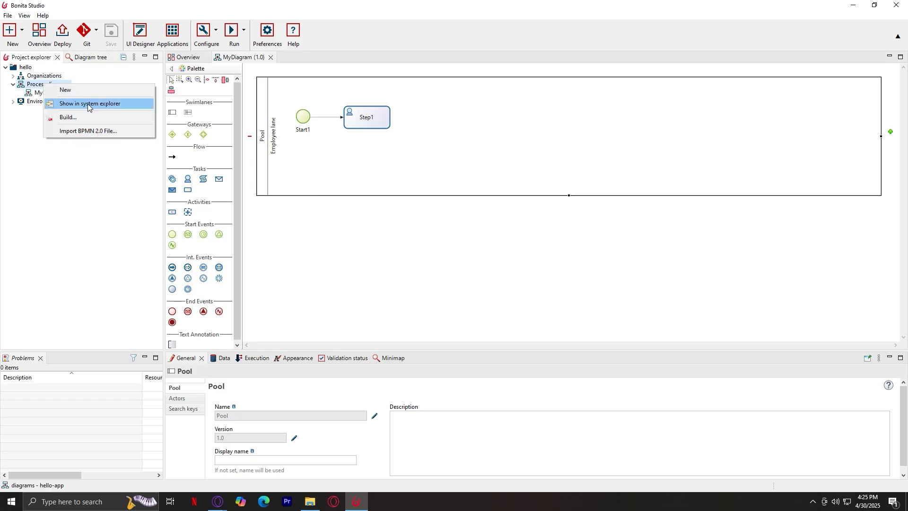
key(Escape)
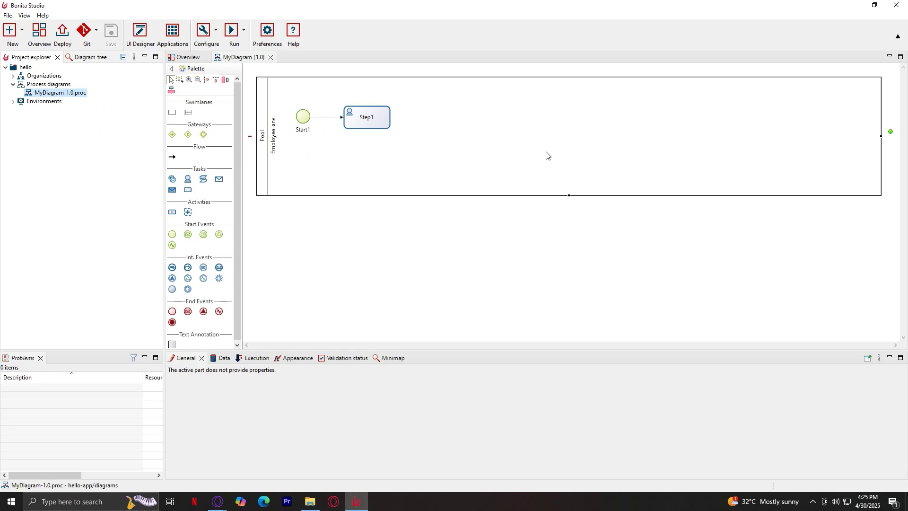
- Rename the new process diagram to "Diagram 1", keeping version 1.0 and the pool name
right_click(51, 97)
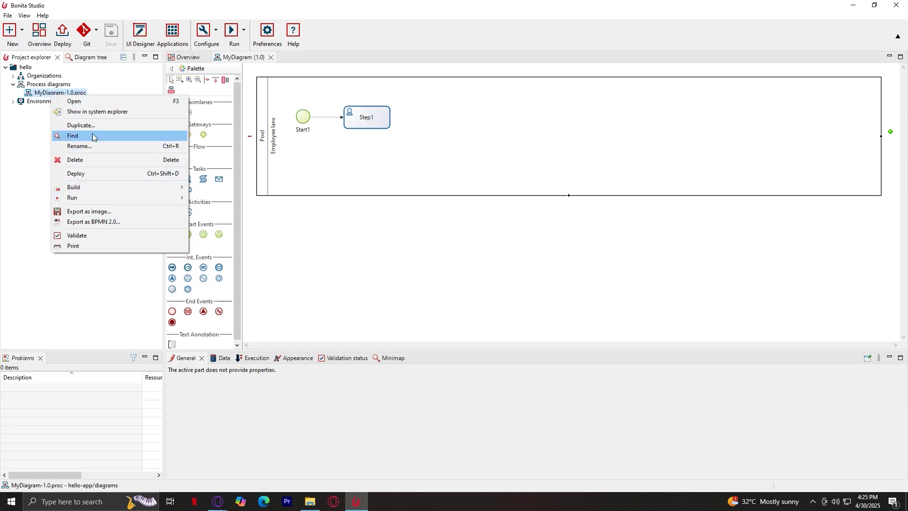
click(86, 147)
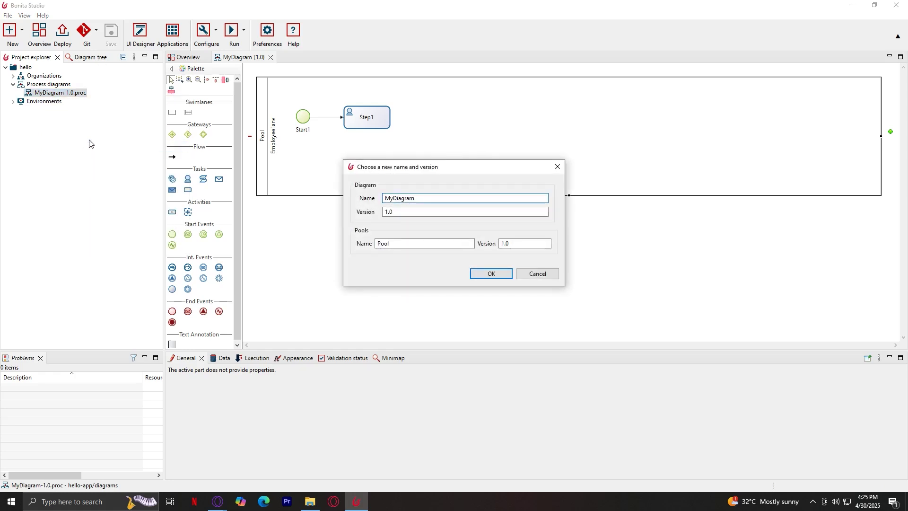
drag(420, 198, 365, 208)
text(Diagram)
click(491, 273)
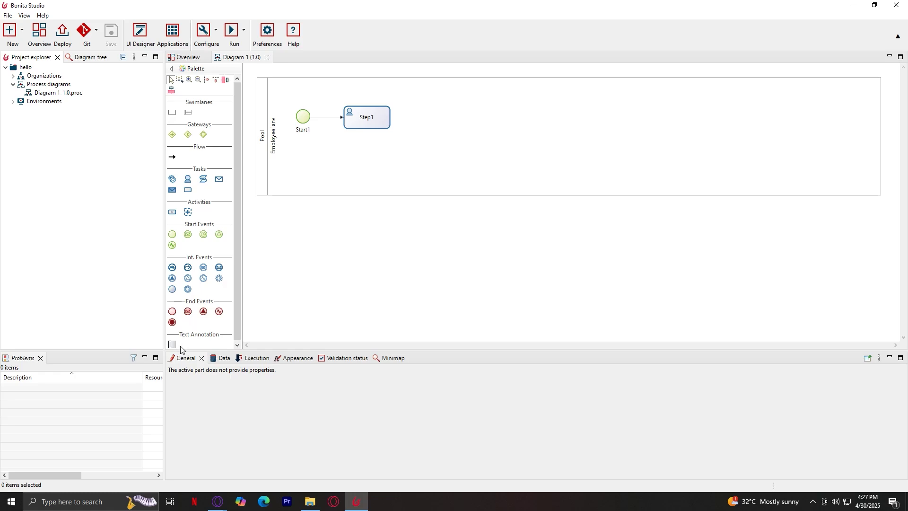
- Add a second plain start event to the Employee lane, below and just beyond the Step1 task
scroll(184, 347, down, 1)
scroll(185, 345, up, 1)
click(172, 235)
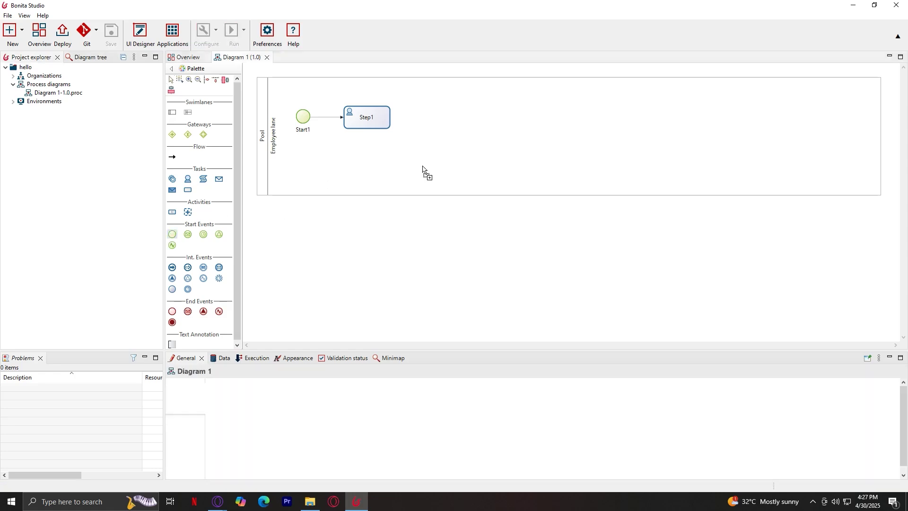
click(396, 172)
drag(397, 173, 397, 164)
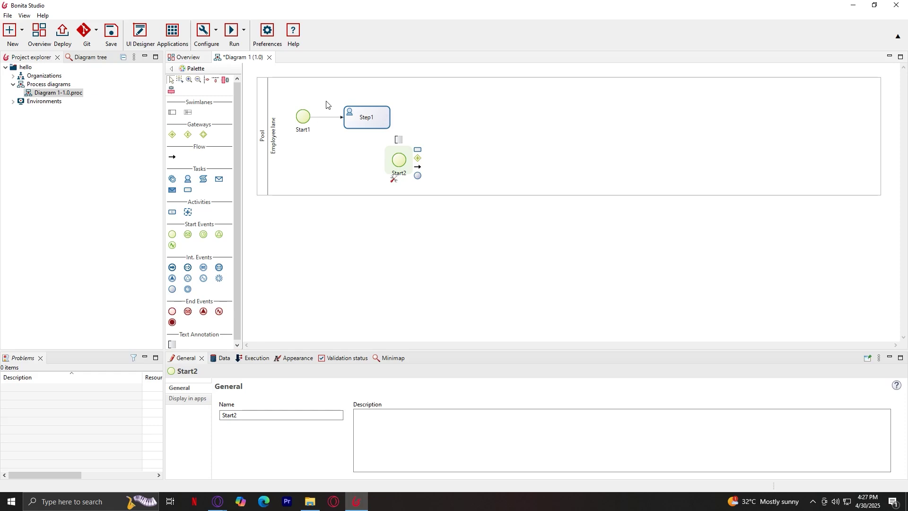
- Add a service task to the right of the Start2 event in the Employee lane
click(172, 179)
click(446, 158)
drag(466, 167, 458, 163)
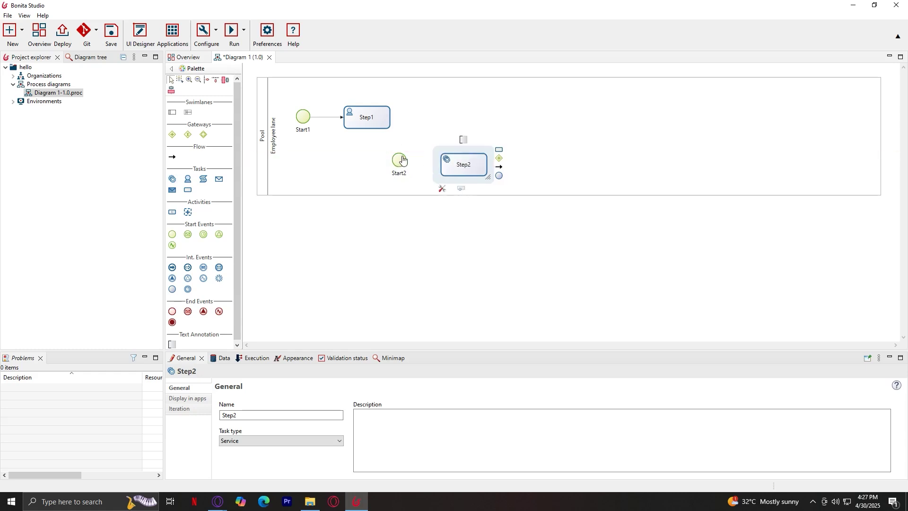
click(402, 160)
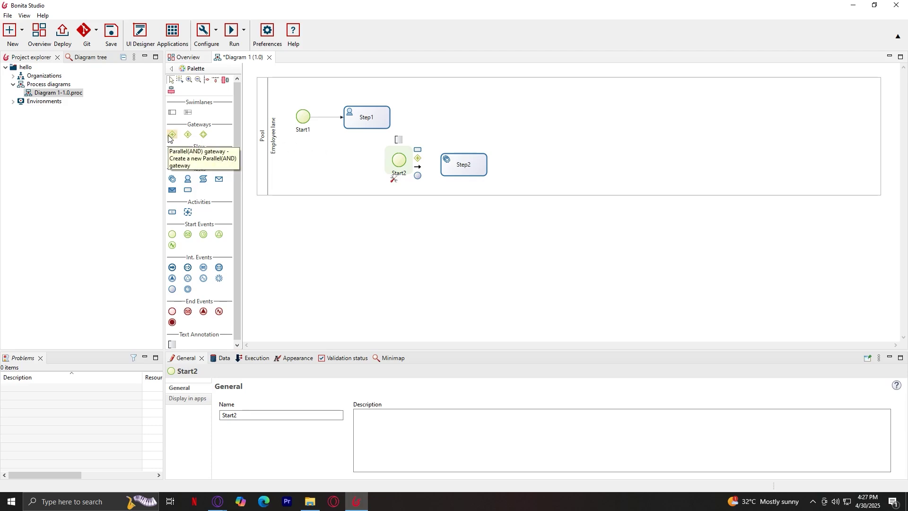
- Add an exclusive (XOR) gateway to the right of the Step2 task and align the task level with it
click(187, 135)
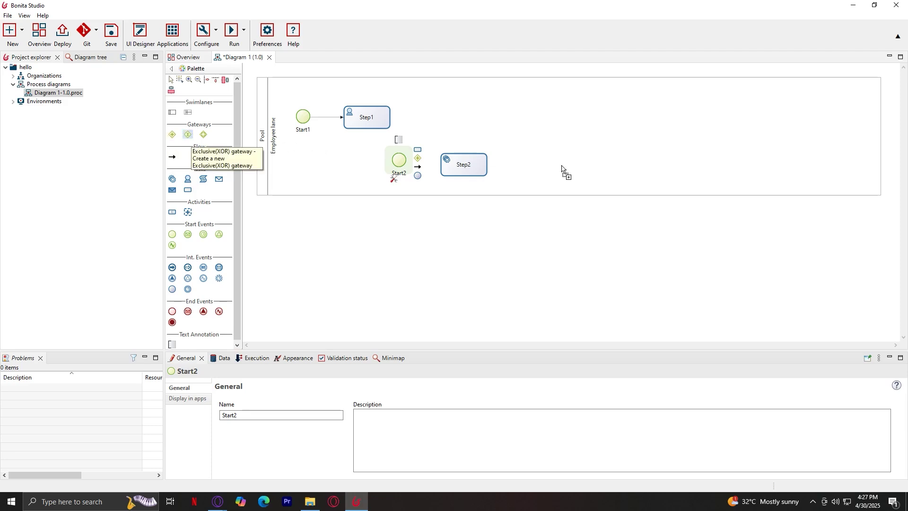
click(521, 164)
drag(522, 159, 461, 154)
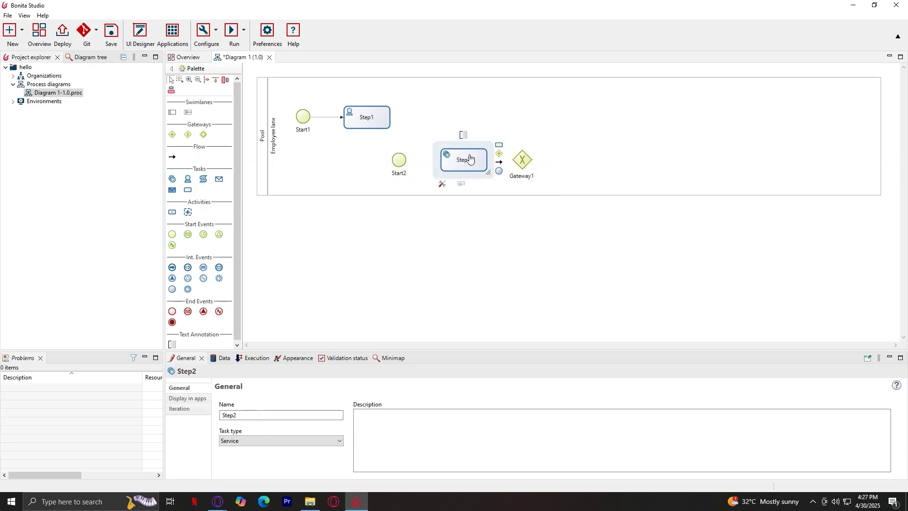
- Connect the Start2 event to the Step2 task and the task to the exclusive gateway with sequence flows
click(399, 160)
drag(417, 167, 522, 160)
click(462, 161)
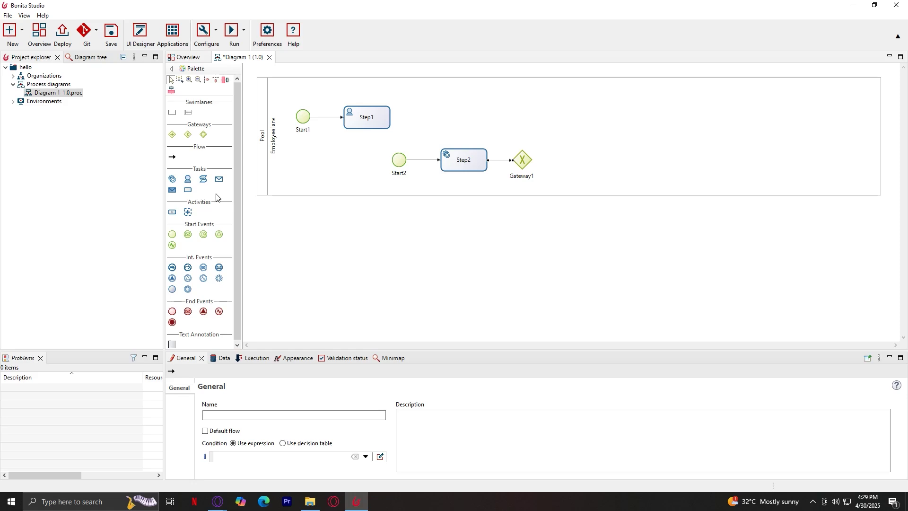
click(465, 158)
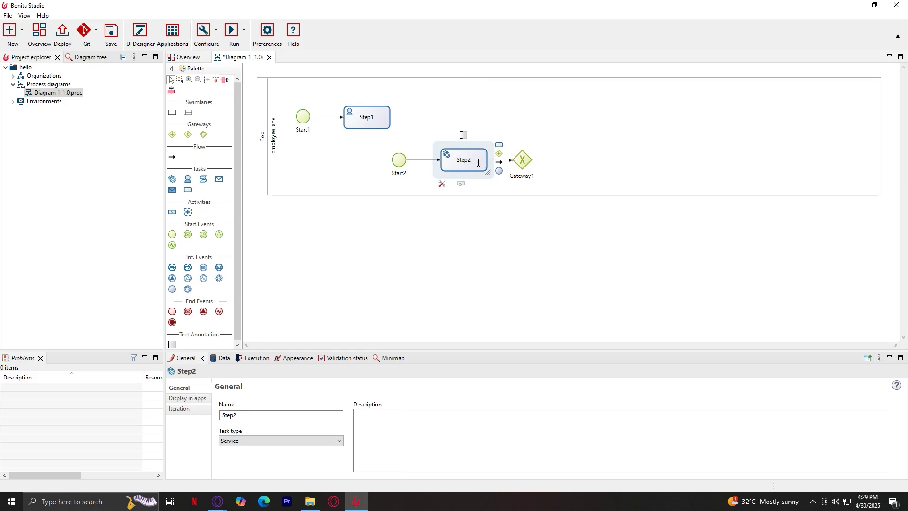
mouse_move(461, 184)
click(422, 108)
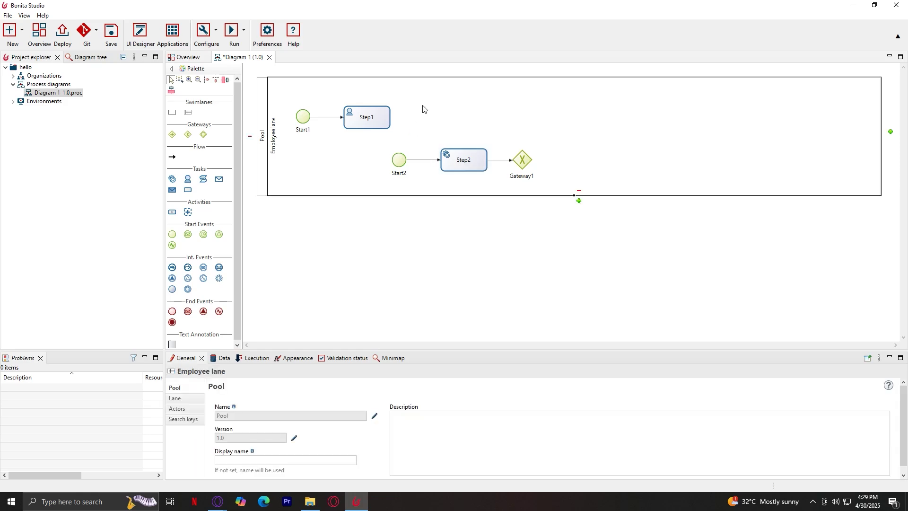